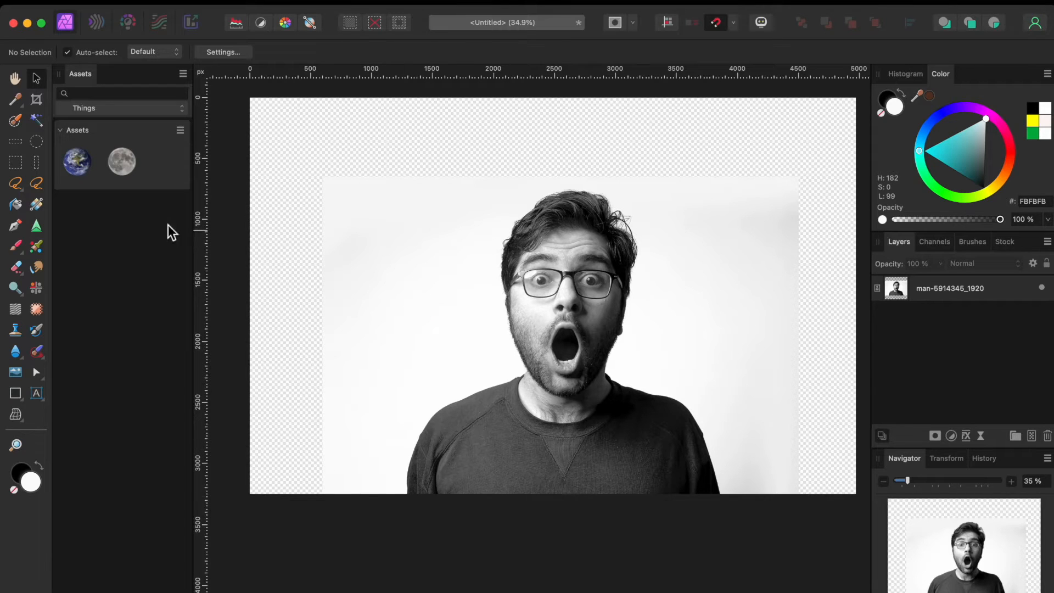
# Brush a selection over the whole man with the Selection Brush, keeping it snapped to his edges.
pyautogui.click(21, 121)
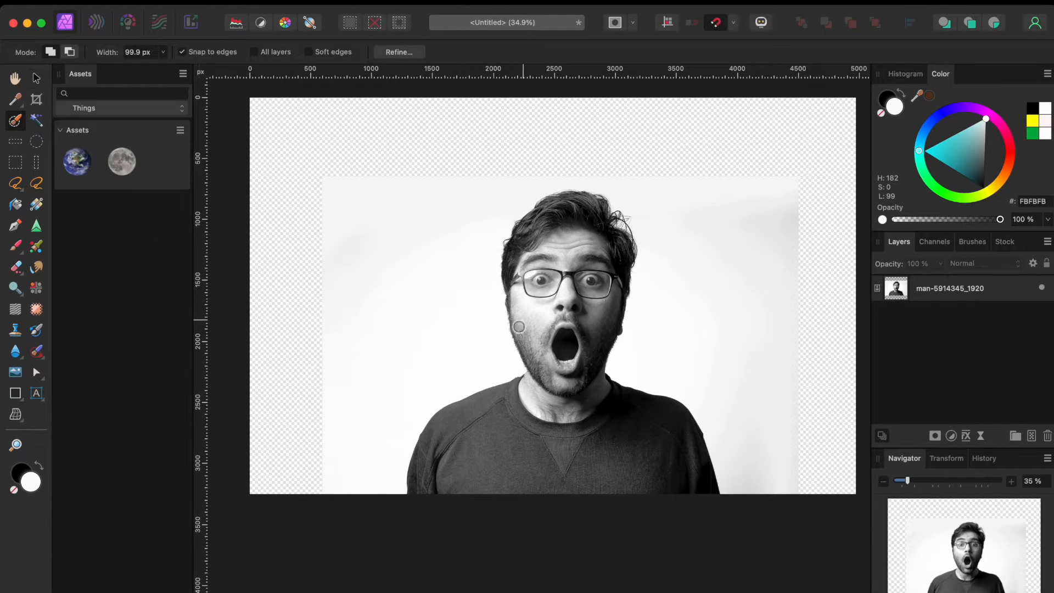
pyautogui.moveTo(446, 463)
pyautogui.mouseDown()
pyautogui.moveTo(474, 422)
pyautogui.moveTo(543, 395)
pyautogui.moveTo(547, 351)
pyautogui.moveTo(518, 262)
pyautogui.moveTo(552, 222)
pyautogui.moveTo(583, 210)
pyautogui.moveTo(616, 254)
pyautogui.moveTo(625, 228)
pyautogui.moveTo(582, 303)
pyautogui.moveTo(578, 332)
pyautogui.moveTo(600, 320)
pyautogui.moveTo(562, 410)
pyautogui.moveTo(585, 389)
pyautogui.moveTo(612, 416)
pyautogui.moveTo(619, 400)
pyautogui.moveTo(704, 485)
pyautogui.moveTo(649, 474)
pyautogui.moveTo(609, 509)
pyautogui.moveTo(634, 427)
pyautogui.moveTo(527, 436)
pyautogui.mouseUp()
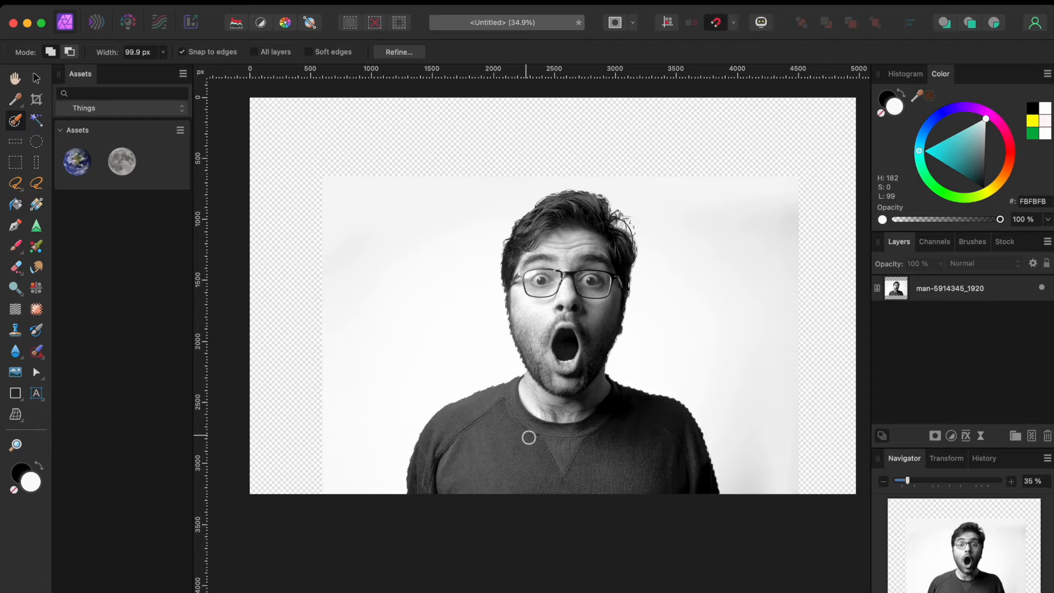
# Refine the selection by painting with the 50 px Matte brush over the stray curls and around the hair edges.
pyautogui.click(404, 51)
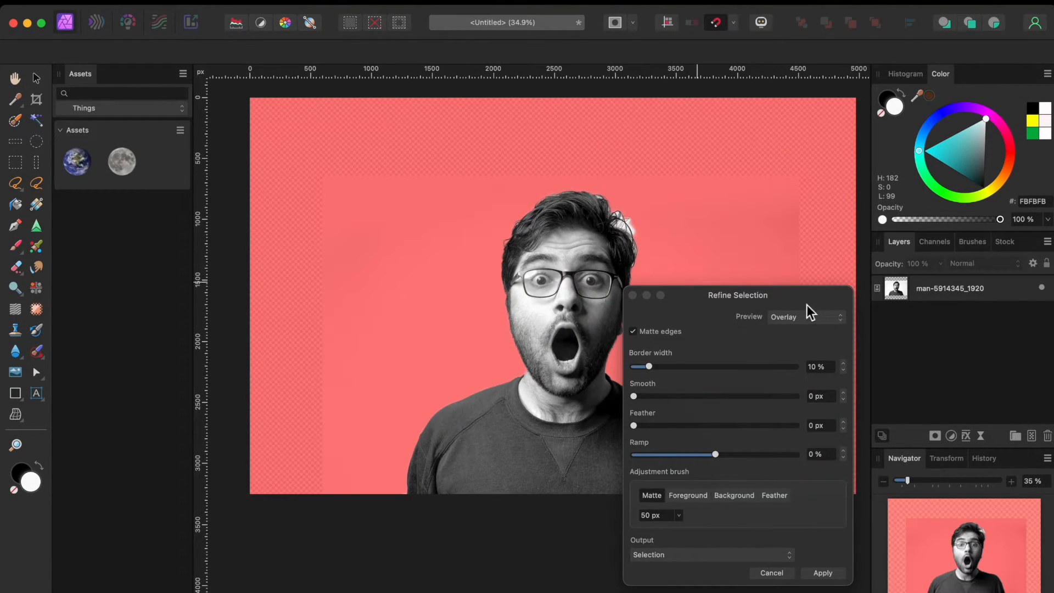
pyautogui.moveTo(809, 297); pyautogui.dragTo(363, 269)
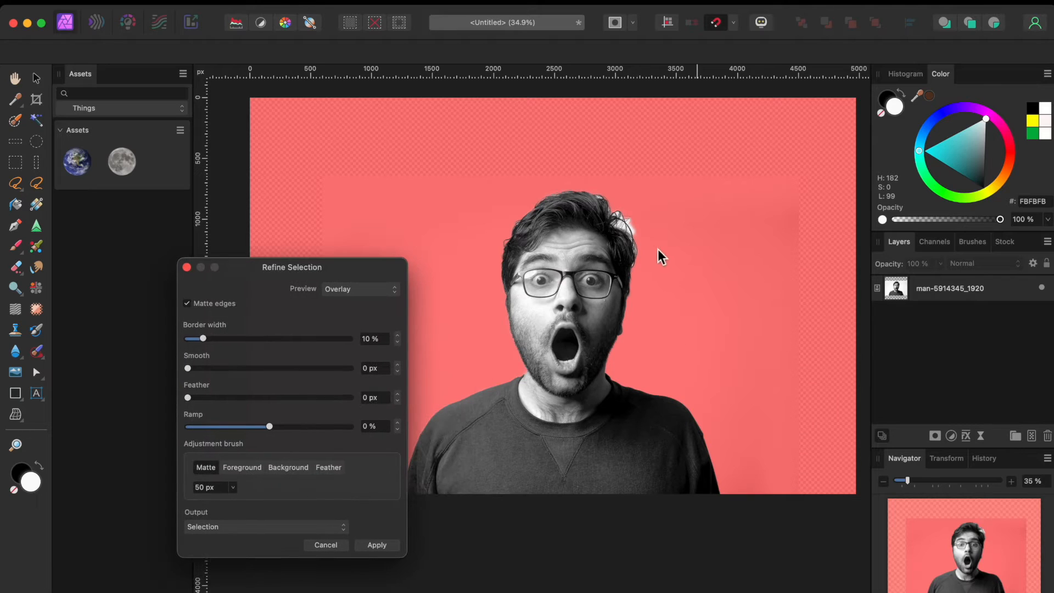
pyautogui.click(621, 228)
pyautogui.moveTo(615, 221); pyautogui.dragTo(627, 228)
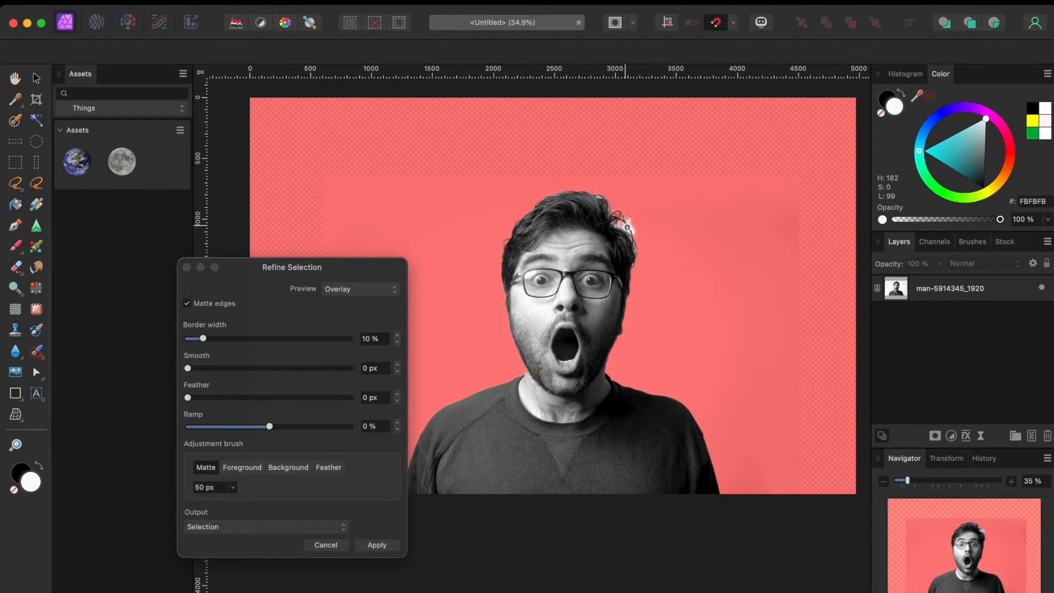
pyautogui.scroll(6, 627, 227)
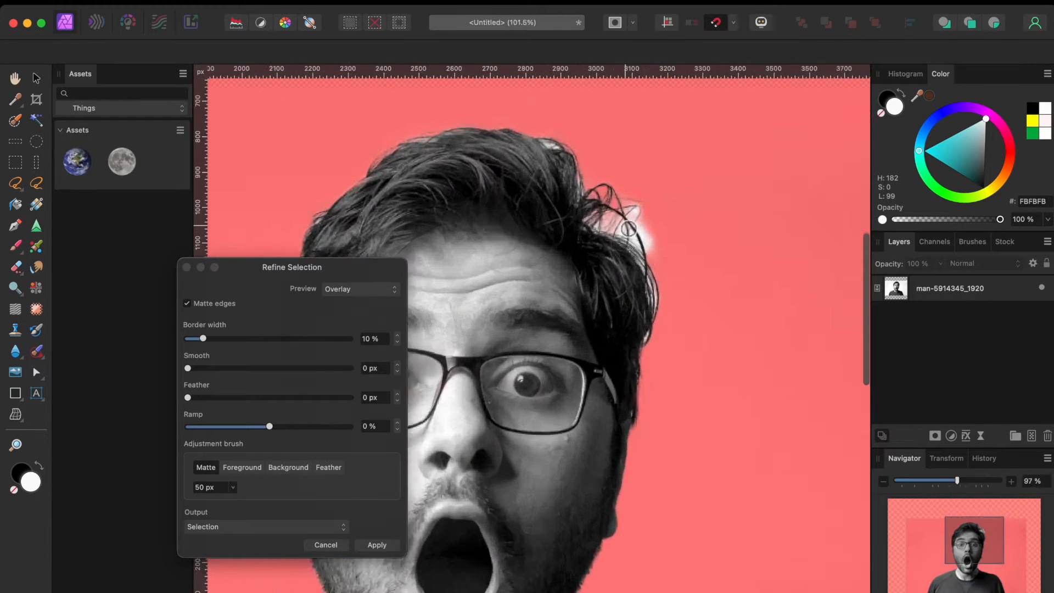
pyautogui.moveTo(647, 255)
pyautogui.mouseDown()
pyautogui.moveTo(619, 240)
pyautogui.moveTo(637, 236)
pyautogui.moveTo(638, 206)
pyautogui.moveTo(661, 313)
pyautogui.moveTo(654, 370)
pyautogui.moveTo(655, 287)
pyautogui.moveTo(588, 229)
pyautogui.mouseUp()
pyautogui.moveTo(552, 131)
pyautogui.mouseDown()
pyautogui.moveTo(523, 116)
pyautogui.moveTo(555, 149)
pyautogui.moveTo(565, 197)
pyautogui.moveTo(649, 170)
pyautogui.mouseUp()
pyautogui.hscroll(-5, 567, 192)
pyautogui.scroll(1, 567, 193)
pyautogui.moveTo(488, 274)
pyautogui.mouseDown()
pyautogui.moveTo(478, 285)
pyautogui.moveTo(486, 272)
pyautogui.mouseUp()
pyautogui.scroll(-10, 485, 270)
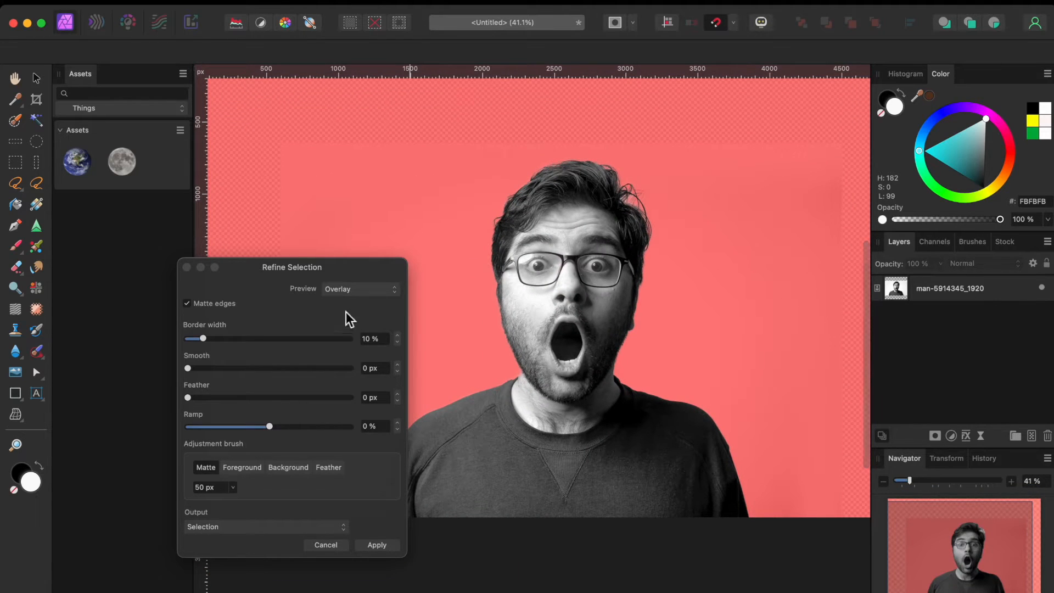
# Preview the refined selection as Transparent and apply it with output to New layer with mask.
pyautogui.click(352, 291)
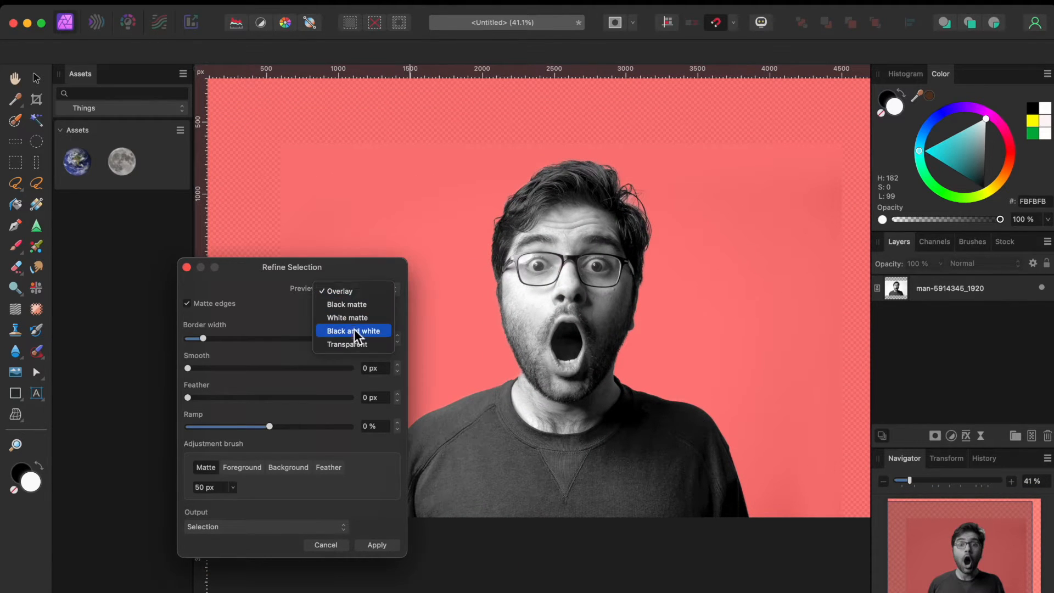
pyautogui.click(354, 344)
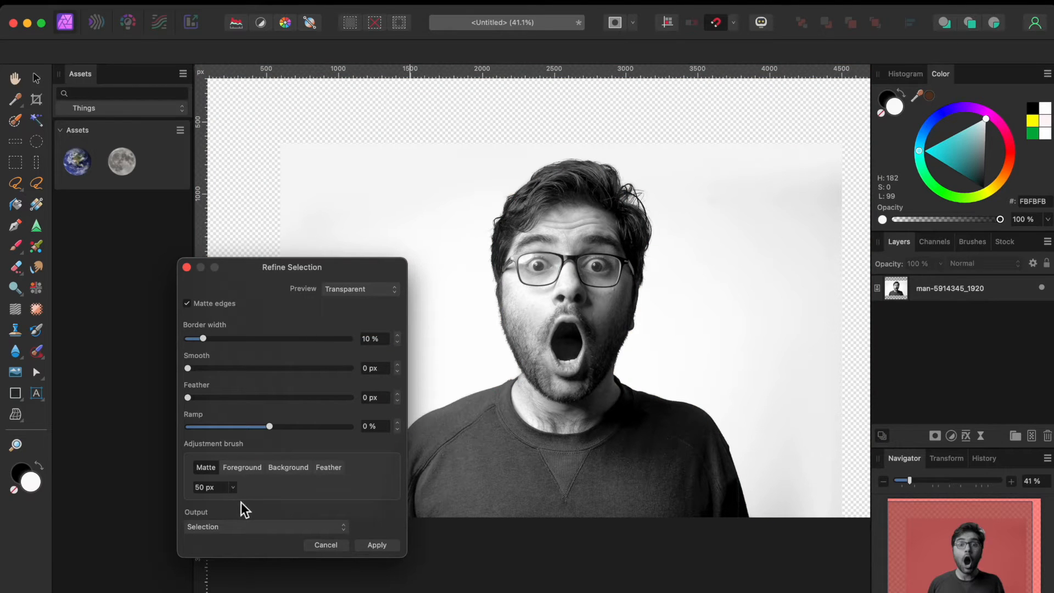
pyautogui.click(222, 529)
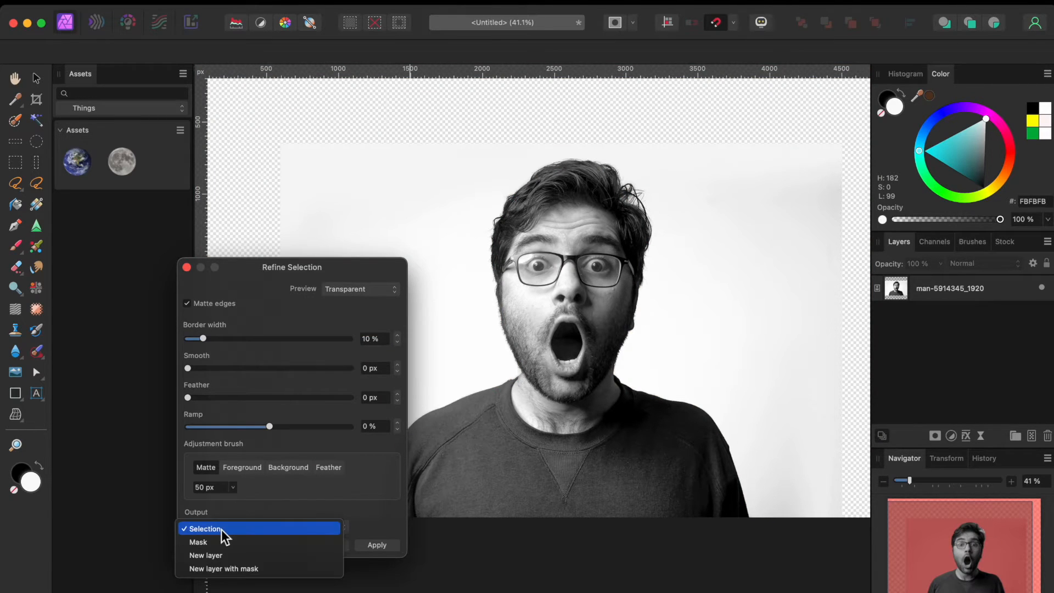
pyautogui.click(214, 569)
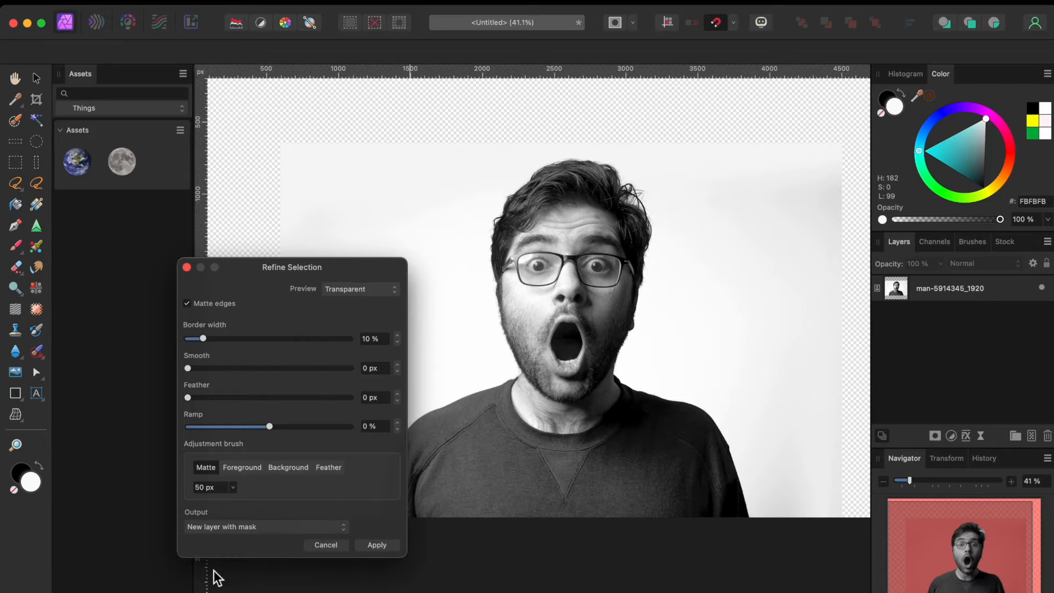
pyautogui.click(386, 545)
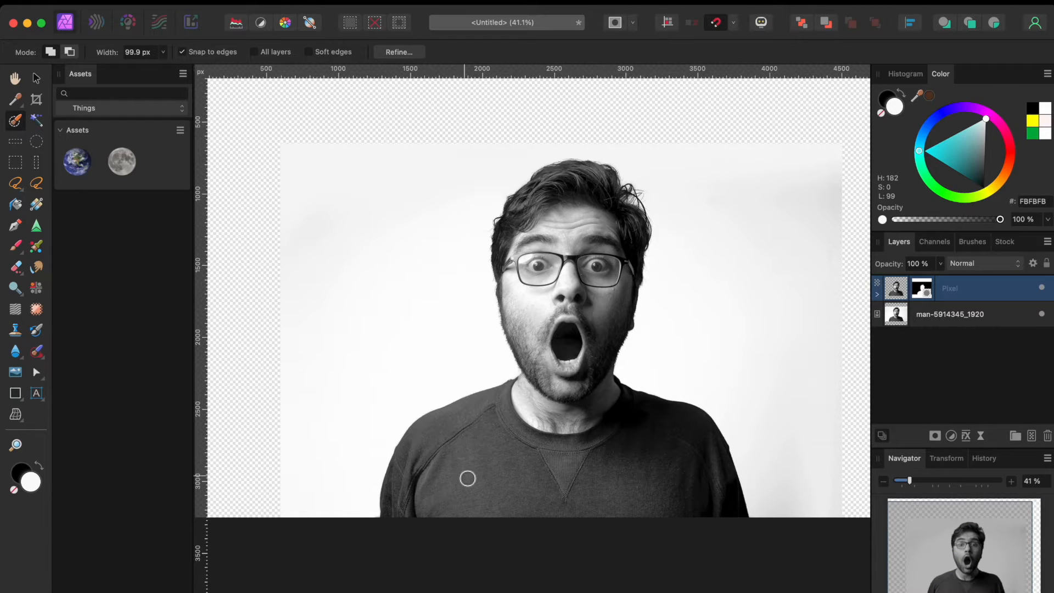
# Hide the original man-5914345_1920 photo layer.
pyautogui.click(1041, 315)
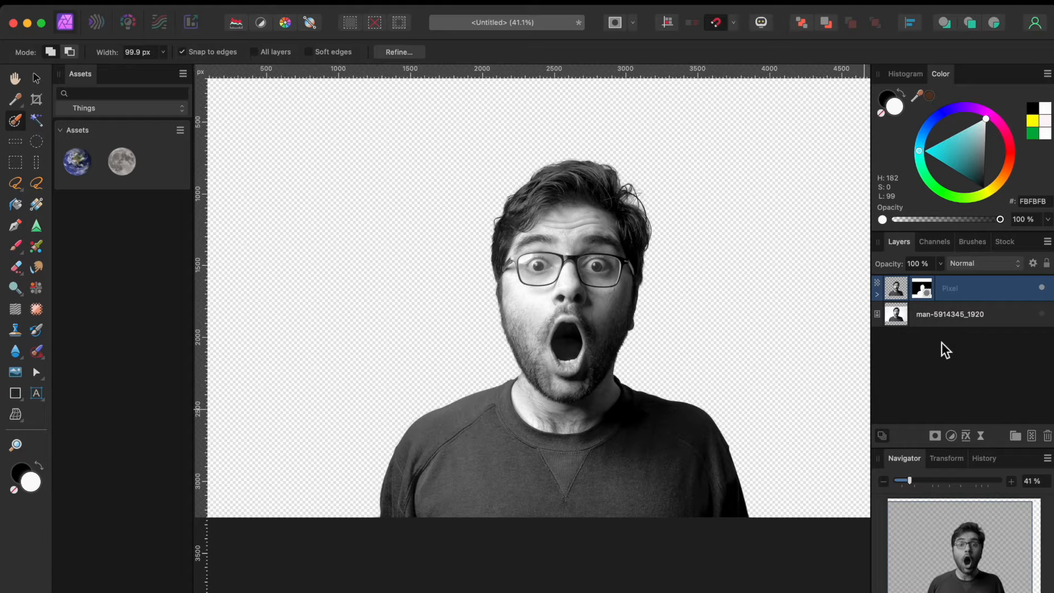
pyautogui.scroll(-4, 760, 348)
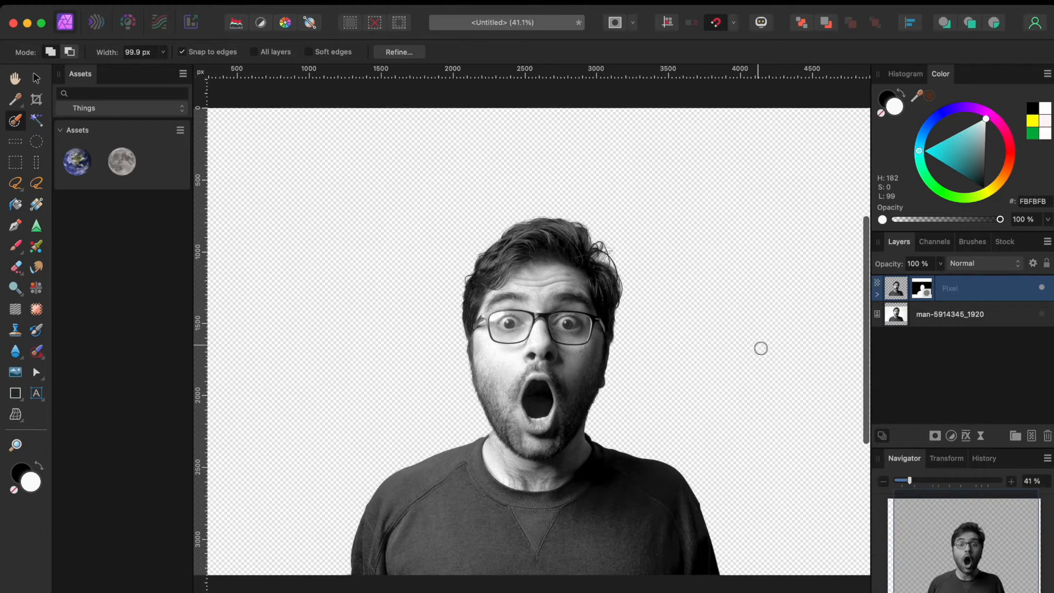
pyautogui.hscroll(2, 758, 347)
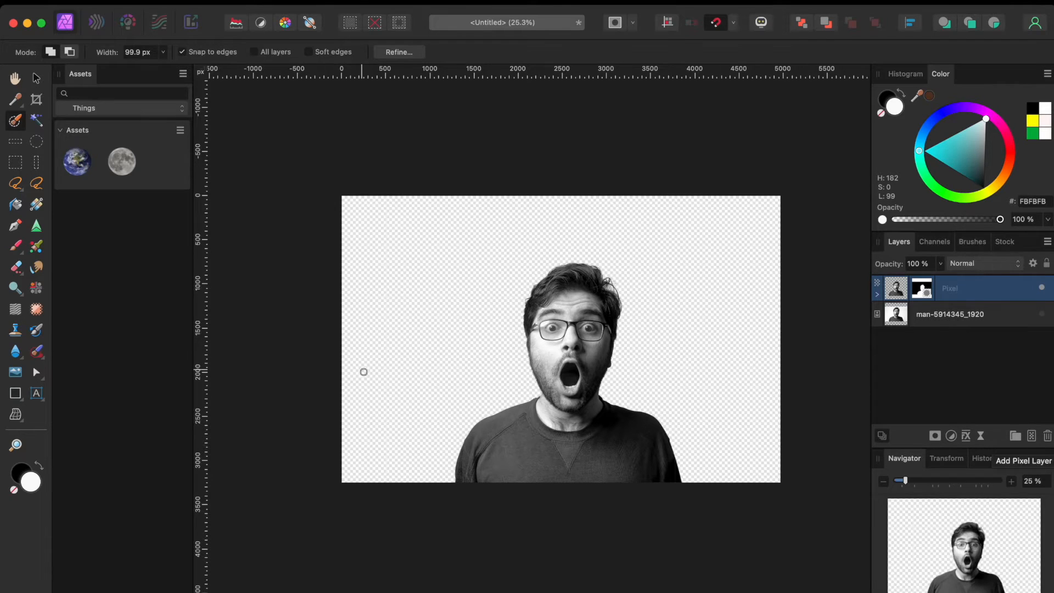
# Add yellow artistic text "WOW" at about 155 pt and centre it above the man's head.
pyautogui.click(37, 393)
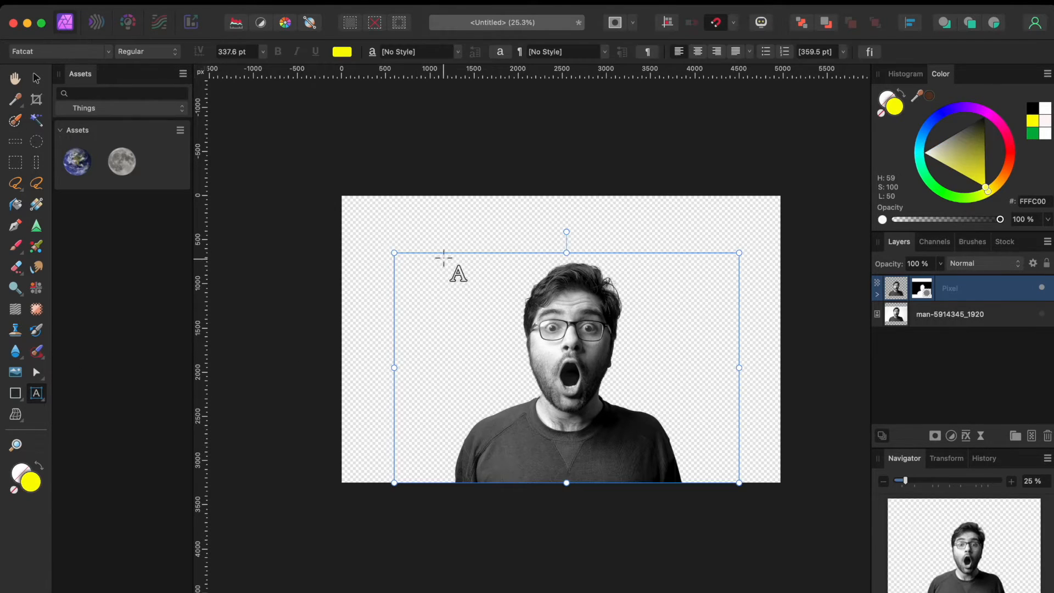
pyautogui.moveTo(444, 226); pyautogui.dragTo(512, 264)
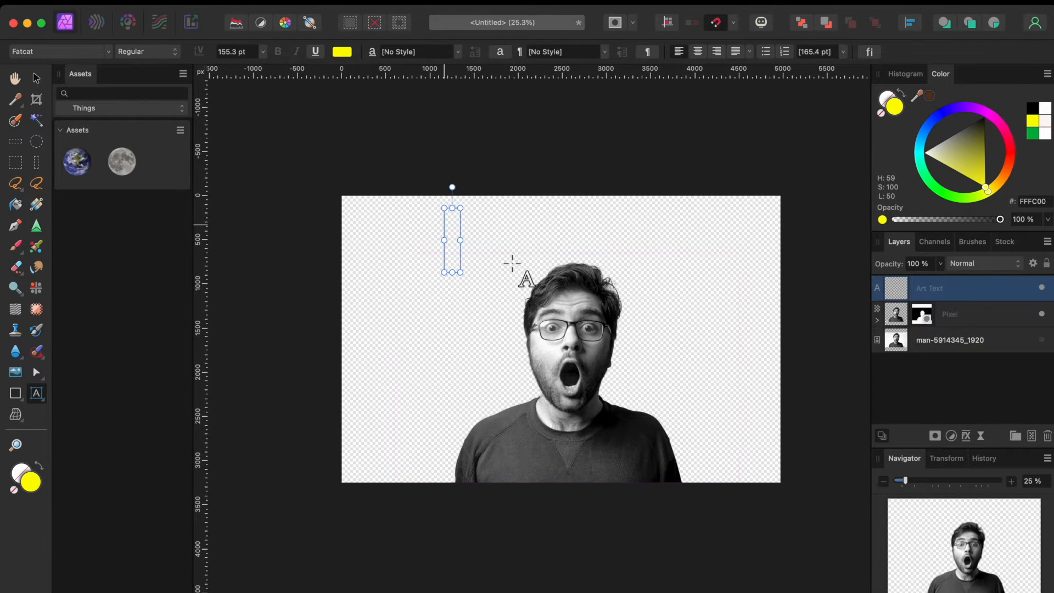
pyautogui.write('wow')
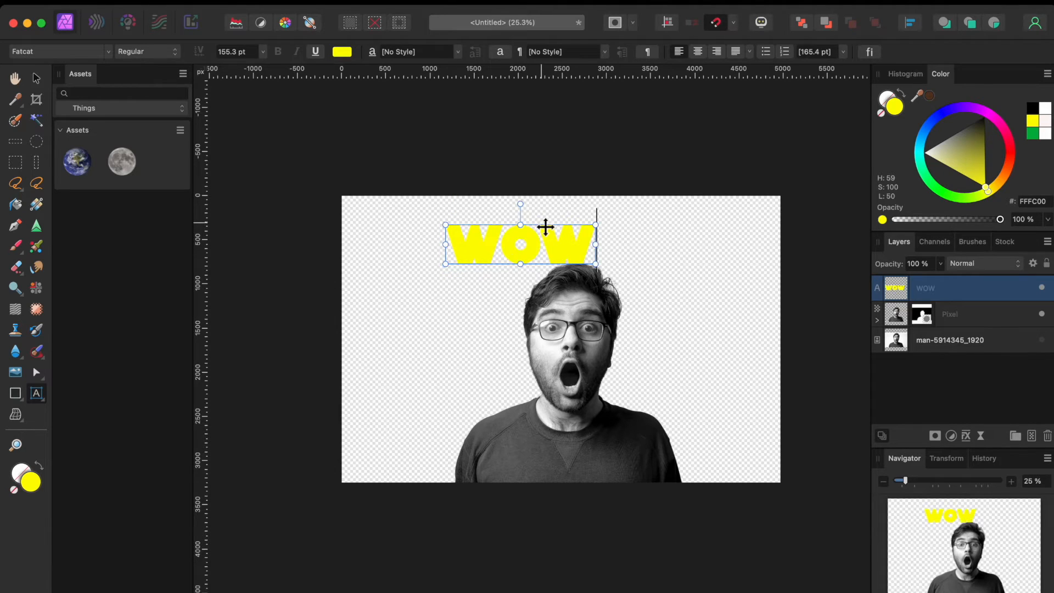
pyautogui.moveTo(547, 224); pyautogui.dragTo(591, 219)
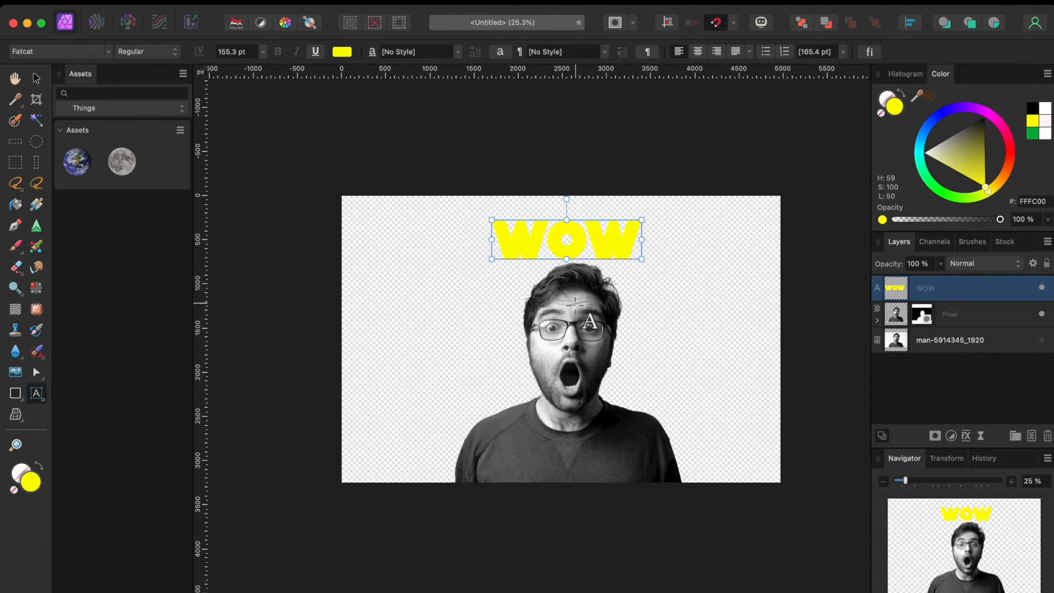
# Scale the masked man layer down to about 370 dpi and centre it along the canvas's lower edge.
pyautogui.click(36, 80)
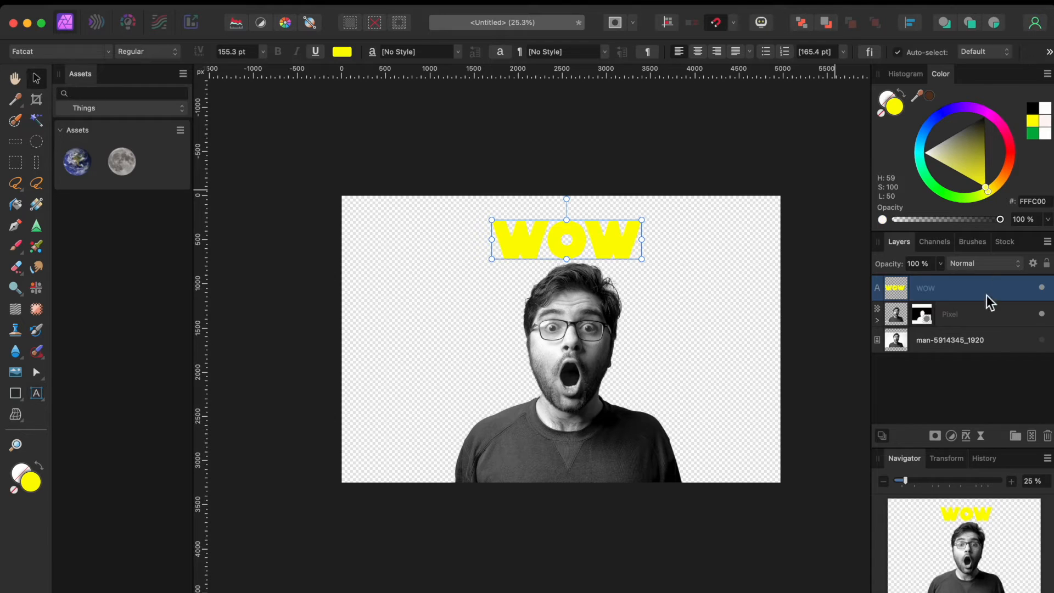
pyautogui.click(956, 323)
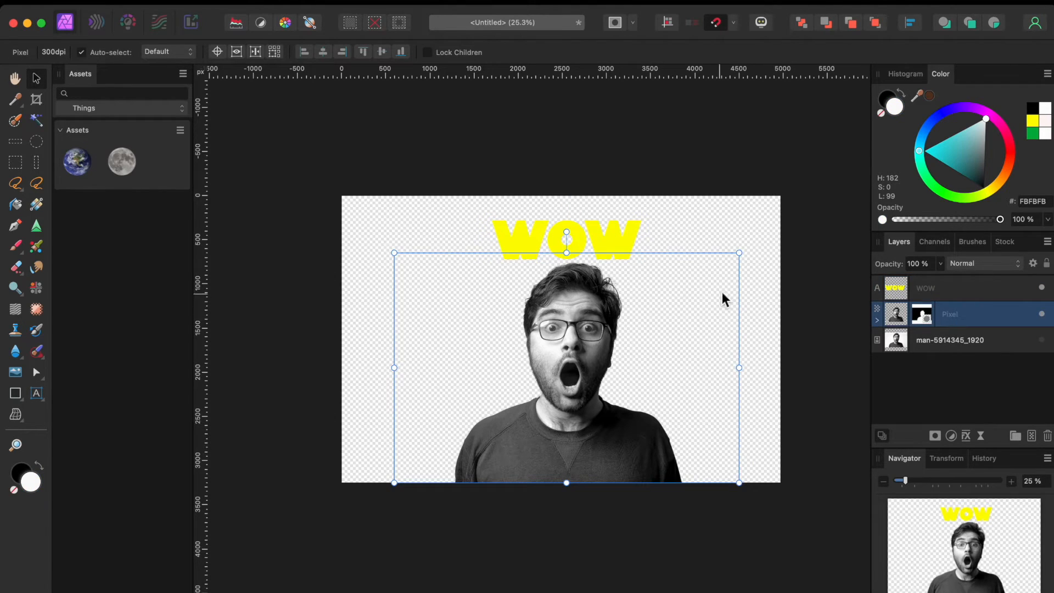
pyautogui.moveTo(742, 257); pyautogui.dragTo(677, 307)
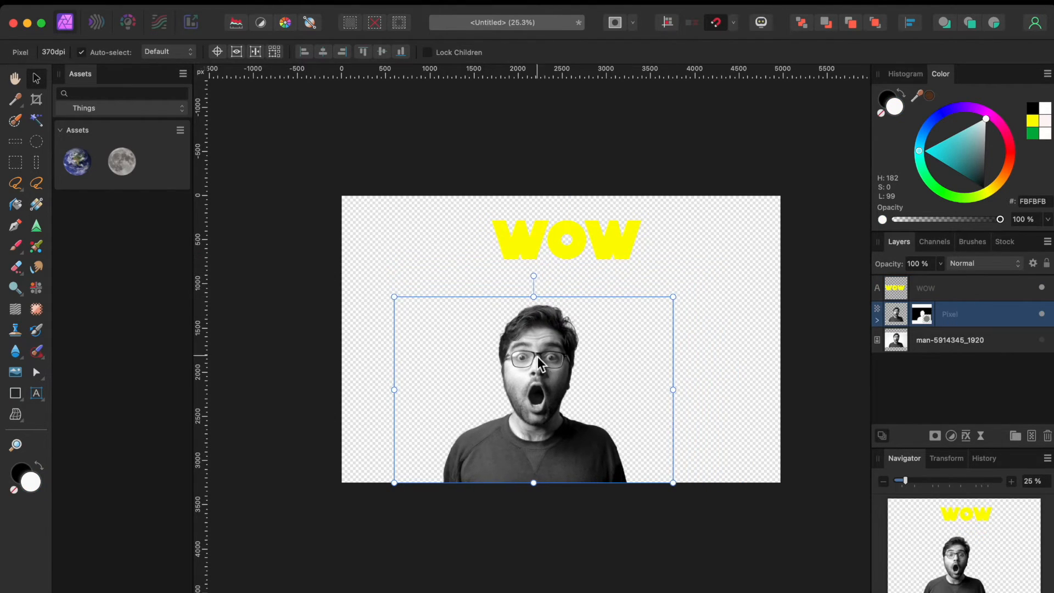
pyautogui.moveTo(549, 372); pyautogui.dragTo(576, 372)
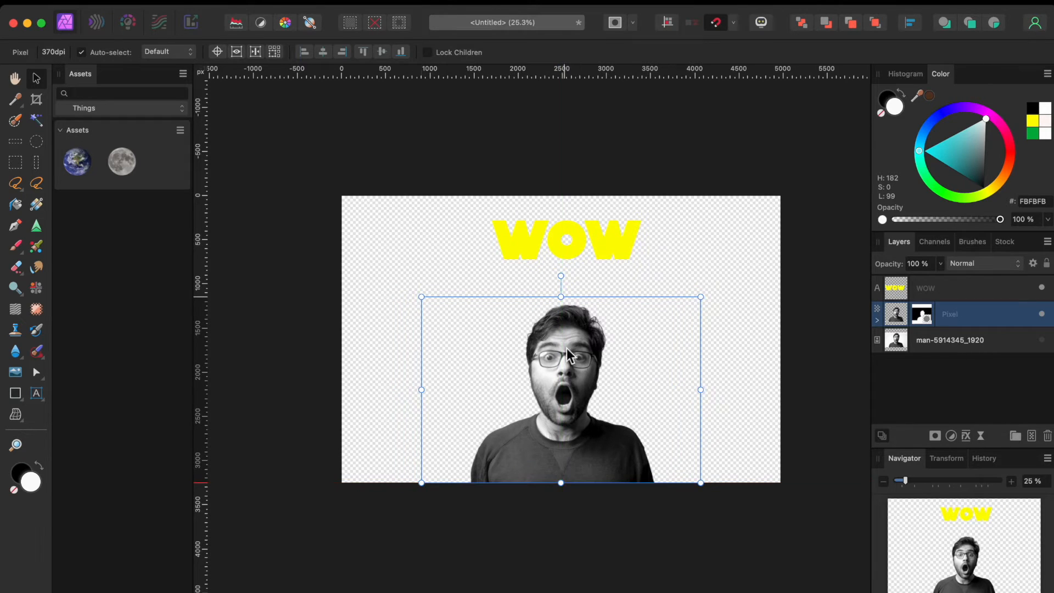
# Move the WOW text closer to the man's head, enlarge it to about 214 pt, and centre it over him.
pyautogui.click(581, 248)
pyautogui.moveTo(580, 245); pyautogui.dragTo(582, 274)
pyautogui.moveTo(649, 251); pyautogui.dragTo(699, 223)
pyautogui.moveTo(663, 270); pyautogui.dragTo(632, 270)
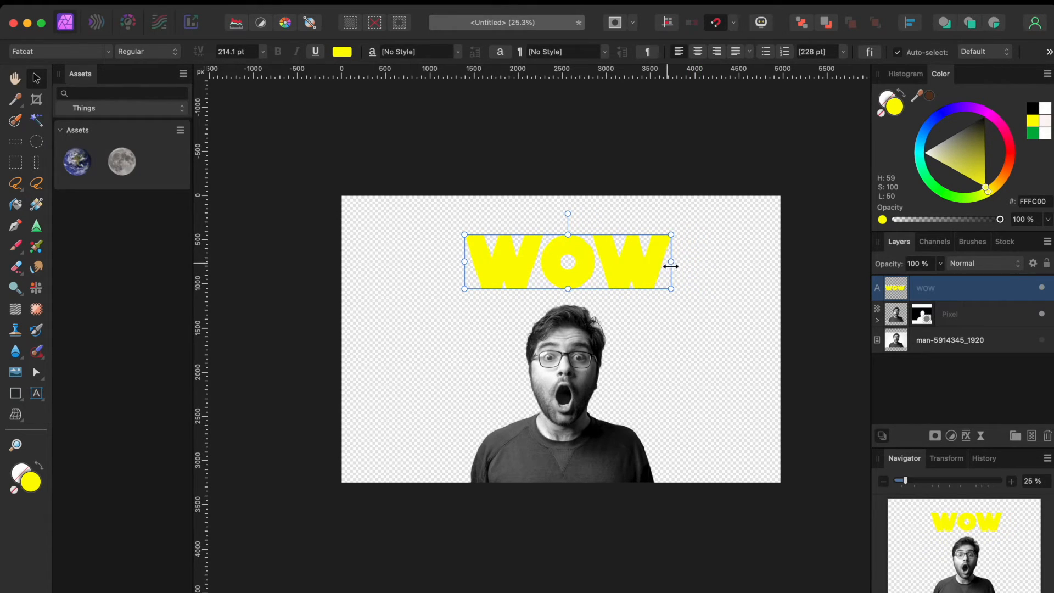
# Append an exclamation mark so the text reads "WOW!" and recentre it above the man.
pyautogui.doubleClick(657, 270)
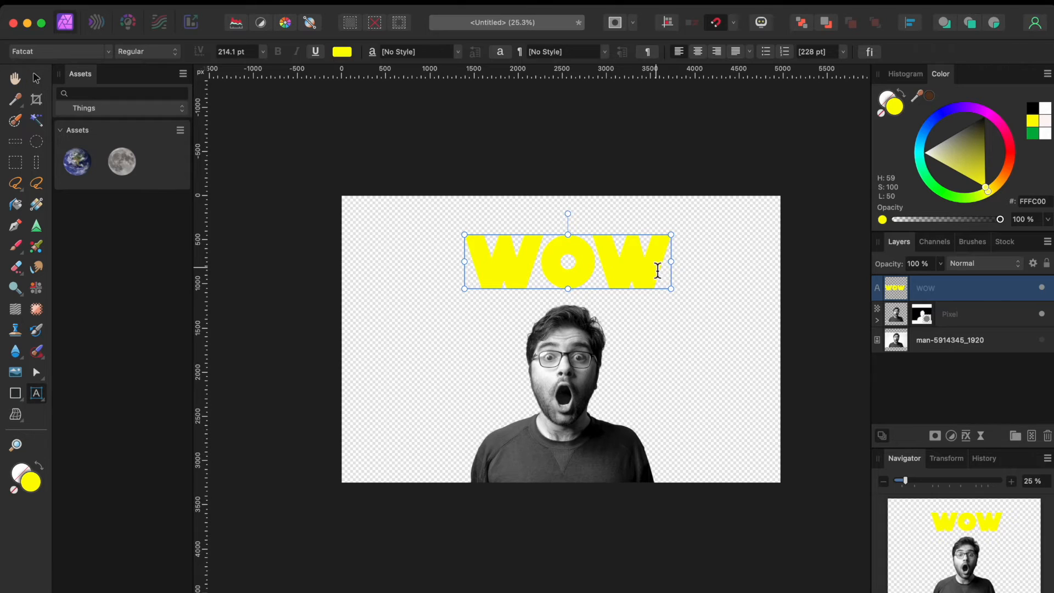
pyautogui.write('!')
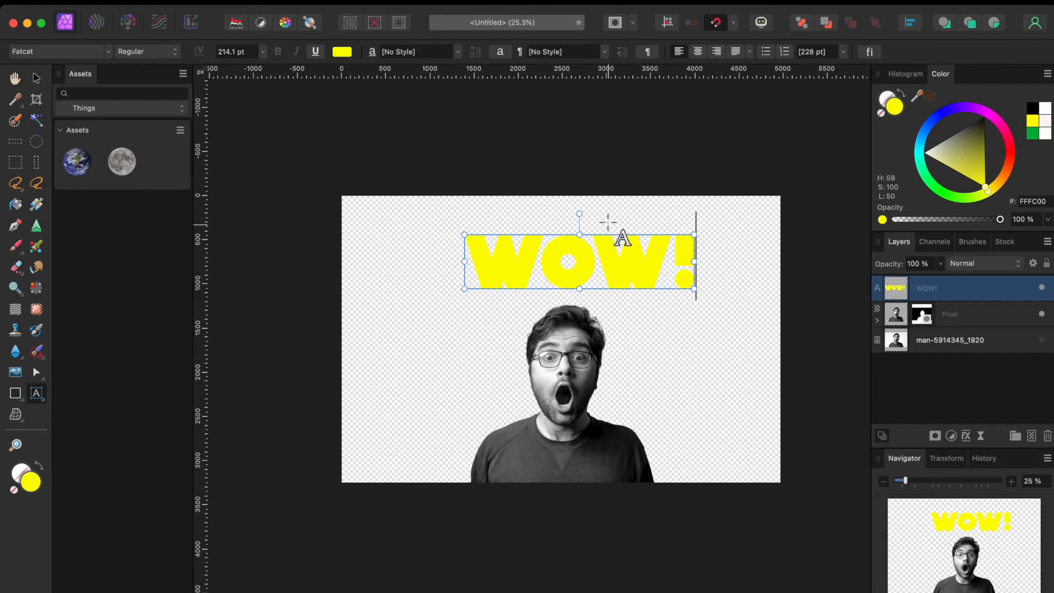
pyautogui.press('Escape')
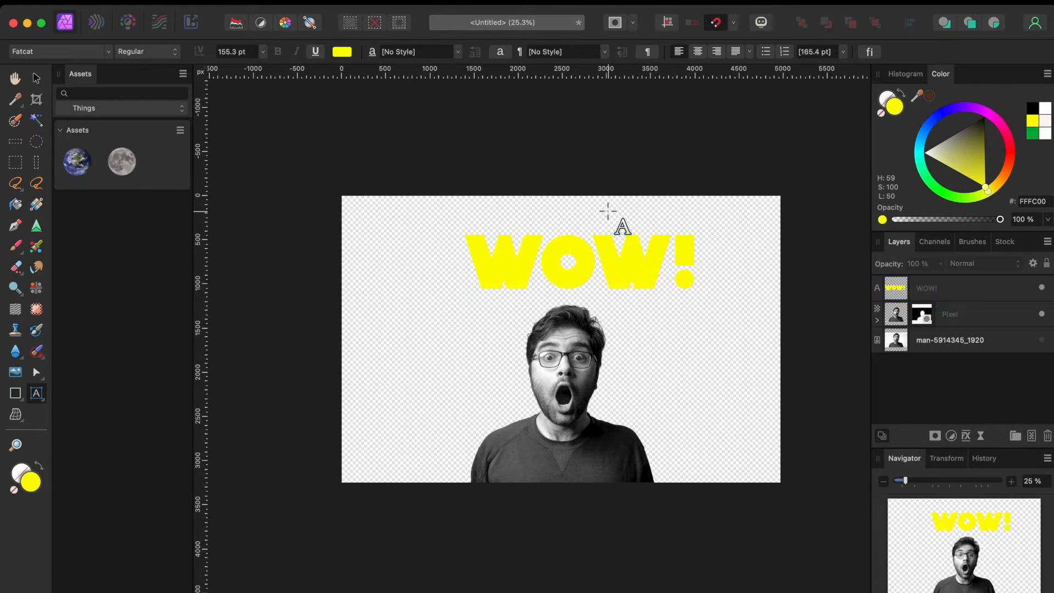
pyautogui.click(36, 78)
pyautogui.moveTo(581, 266); pyautogui.dragTo(573, 262)
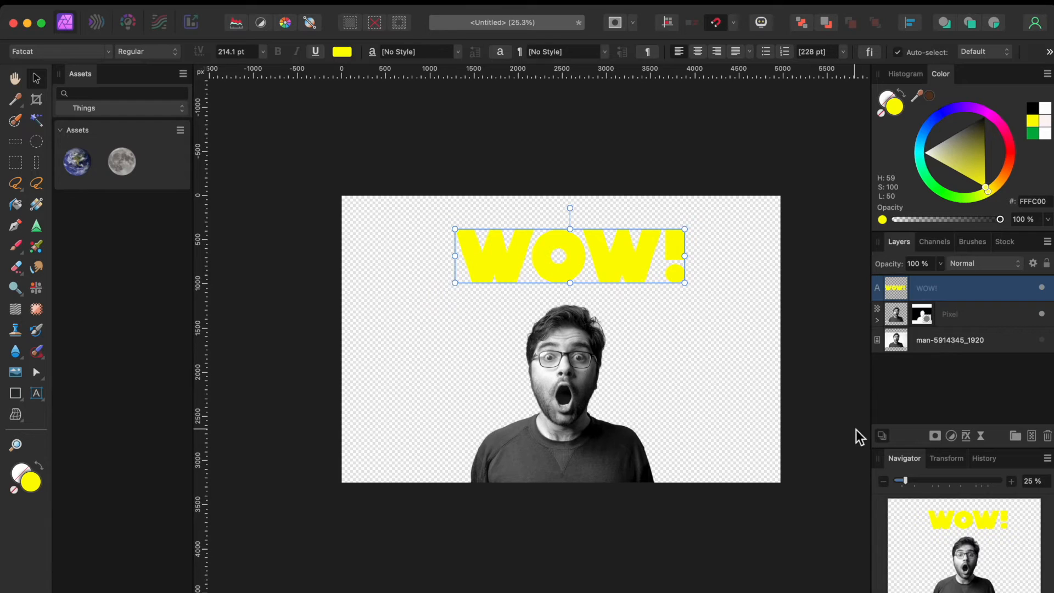
# Add a solid black outside Outline effect with a radius of 8.4 px to the WOW! text.
pyautogui.click(966, 435)
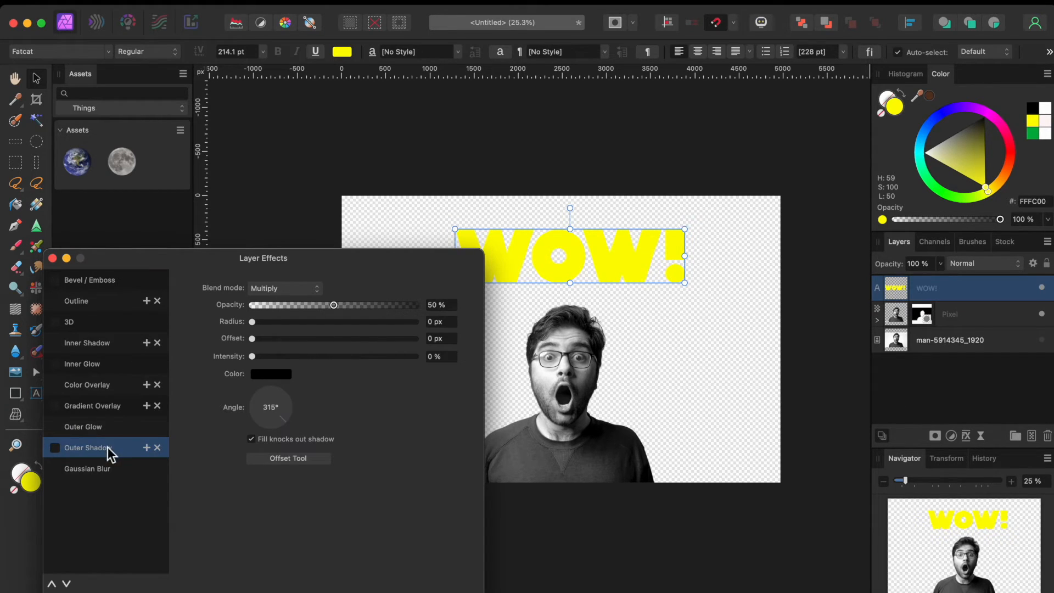
pyautogui.click(84, 305)
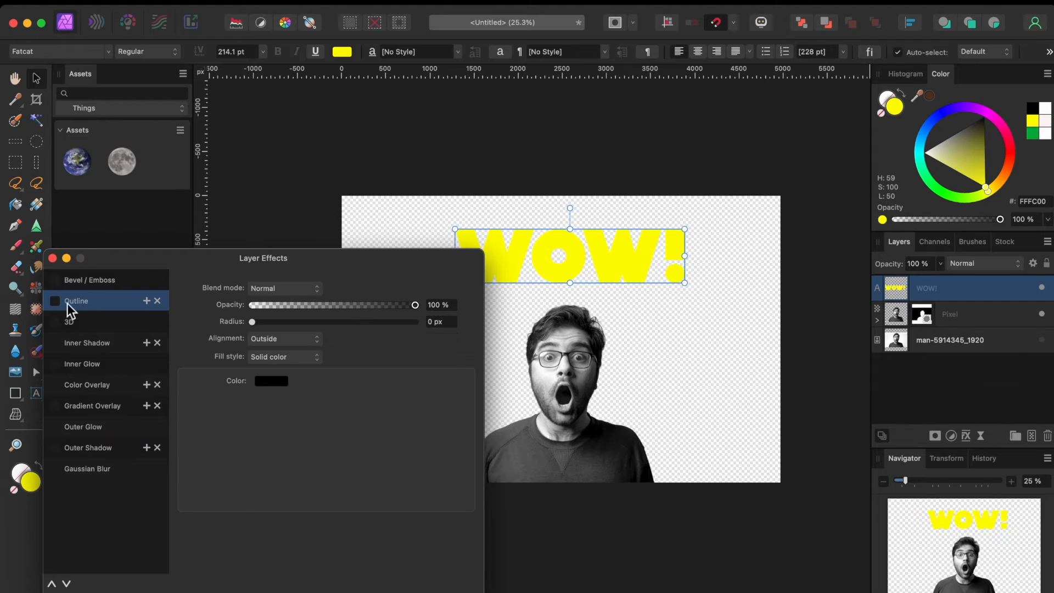
pyautogui.moveTo(252, 321); pyautogui.dragTo(281, 322)
pyautogui.hscroll(-5, 509, 344)
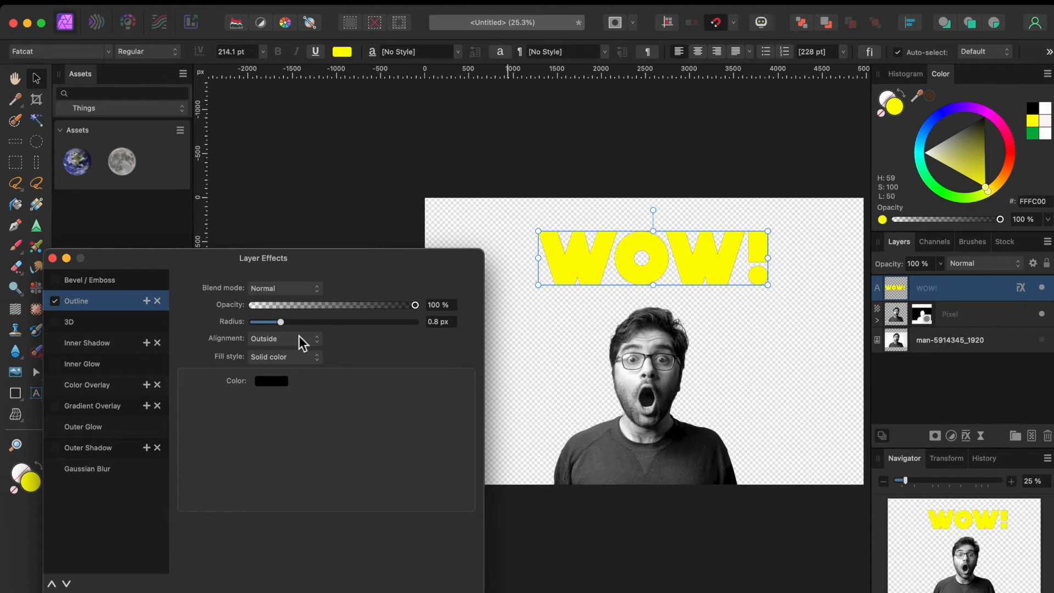
pyautogui.moveTo(282, 322); pyautogui.dragTo(318, 325)
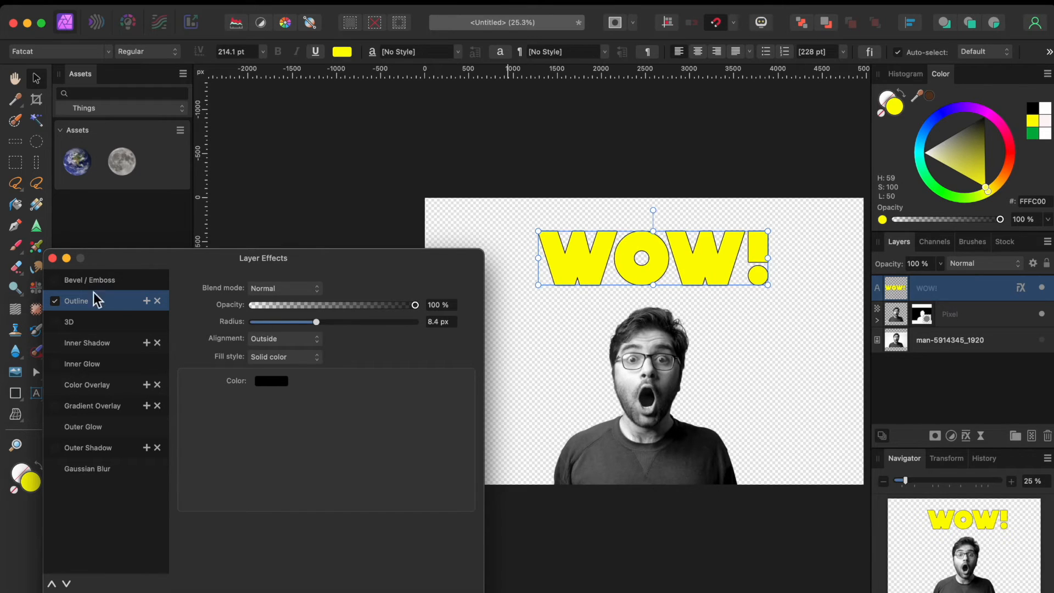
# Enable the 3D layer effect on the WOW! text and set its radius to 20.6 px.
pyautogui.click(80, 321)
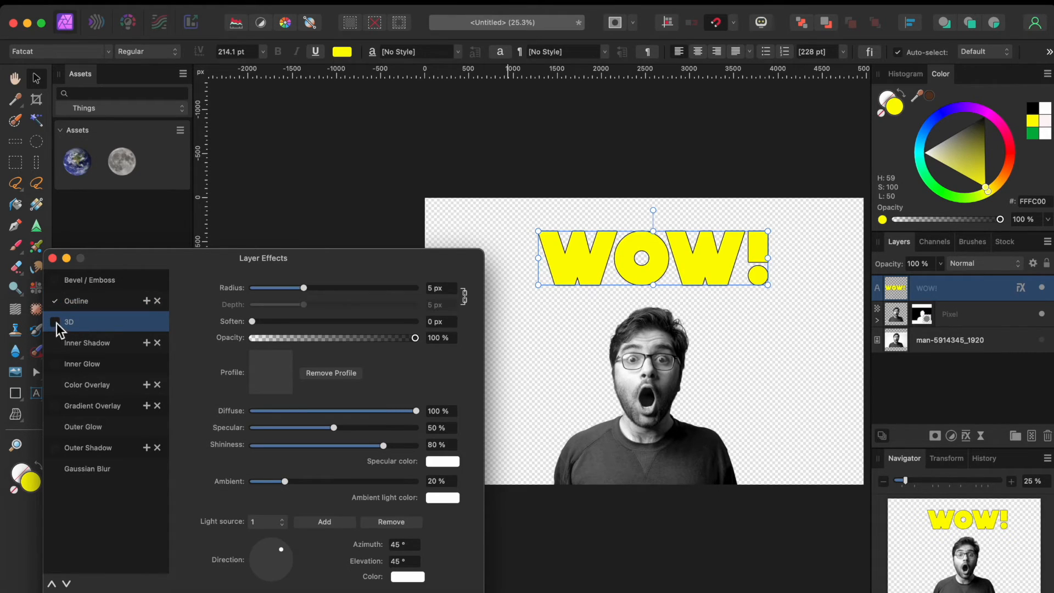
pyautogui.click(56, 322)
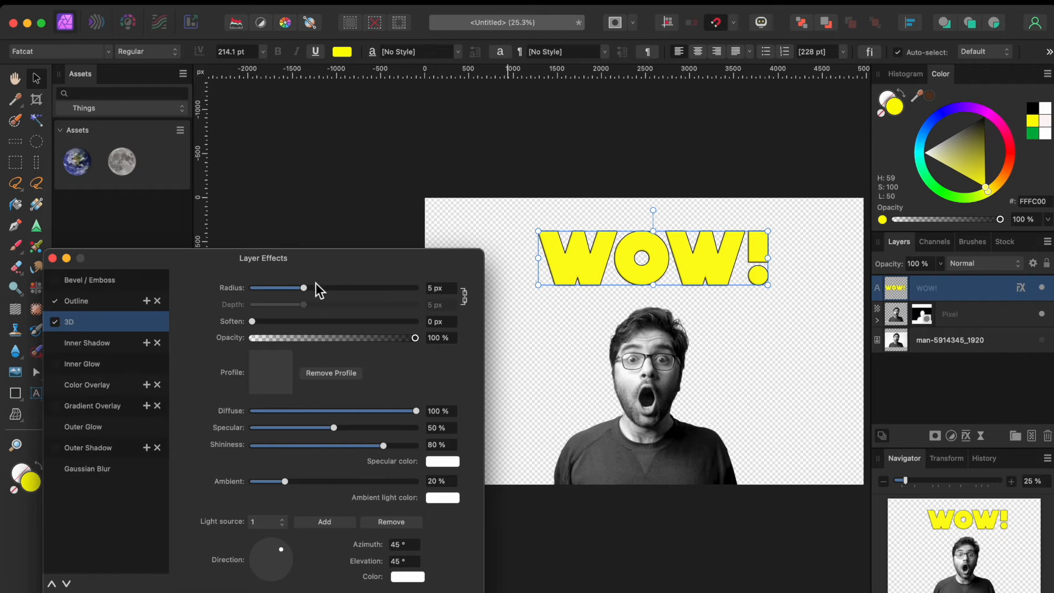
pyautogui.moveTo(305, 287); pyautogui.dragTo(344, 289)
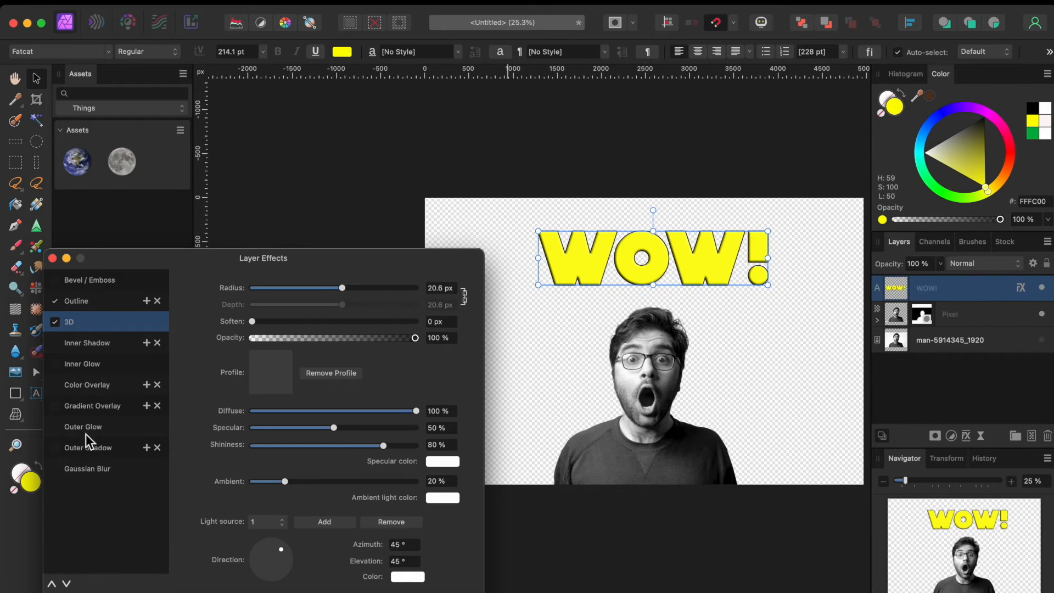
# Add an Outer Shadow effect to the WOW! text with a radius of 15.9 px and an offset of 42.7 px.
pyautogui.click(90, 454)
pyautogui.click(56, 449)
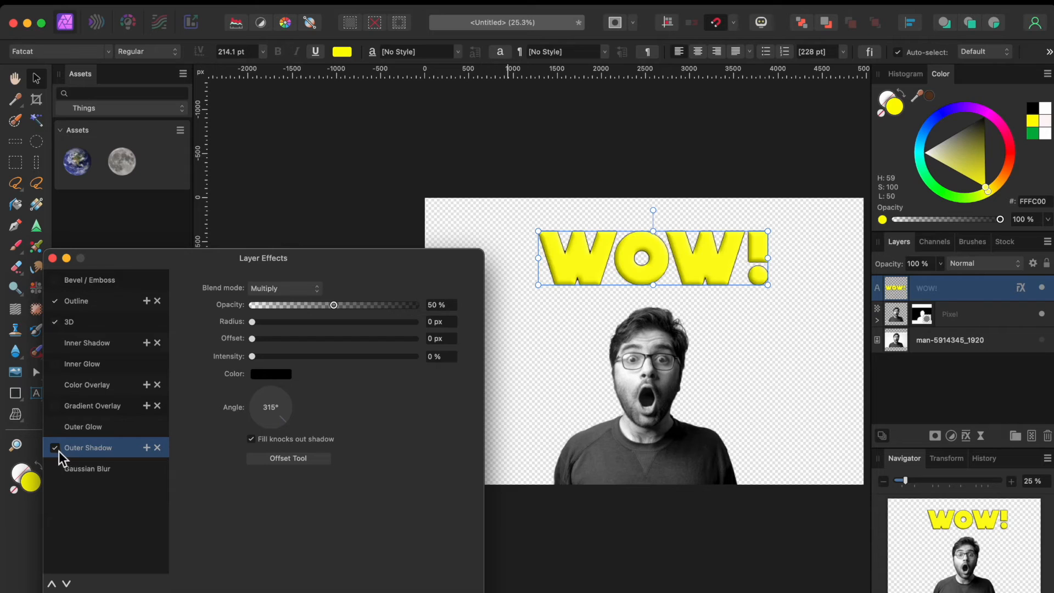
pyautogui.moveTo(253, 322); pyautogui.dragTo(332, 328)
pyautogui.moveTo(252, 339); pyautogui.dragTo(334, 345)
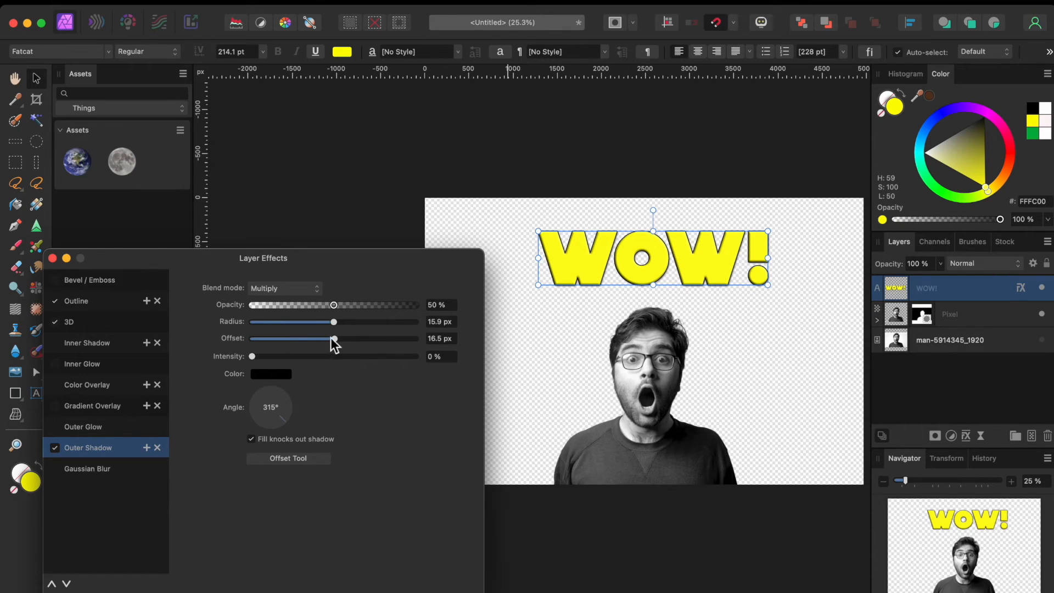
pyautogui.moveTo(337, 341); pyautogui.dragTo(384, 347)
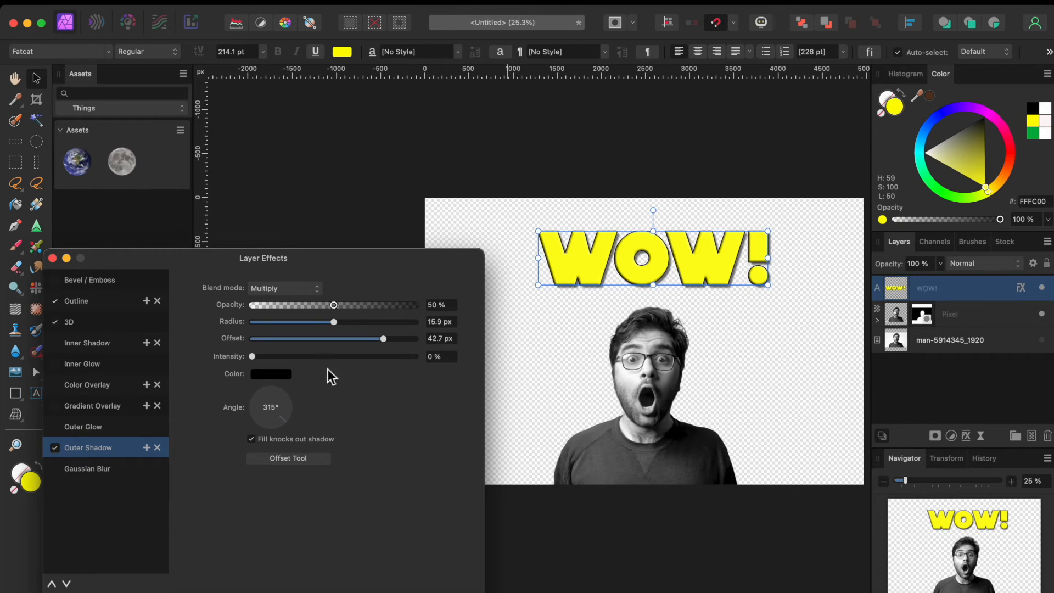
# Use the Offset Tool to extend the text's shadow to about 81.9 px at 305°, and close the layer effects.
pyautogui.click(299, 459)
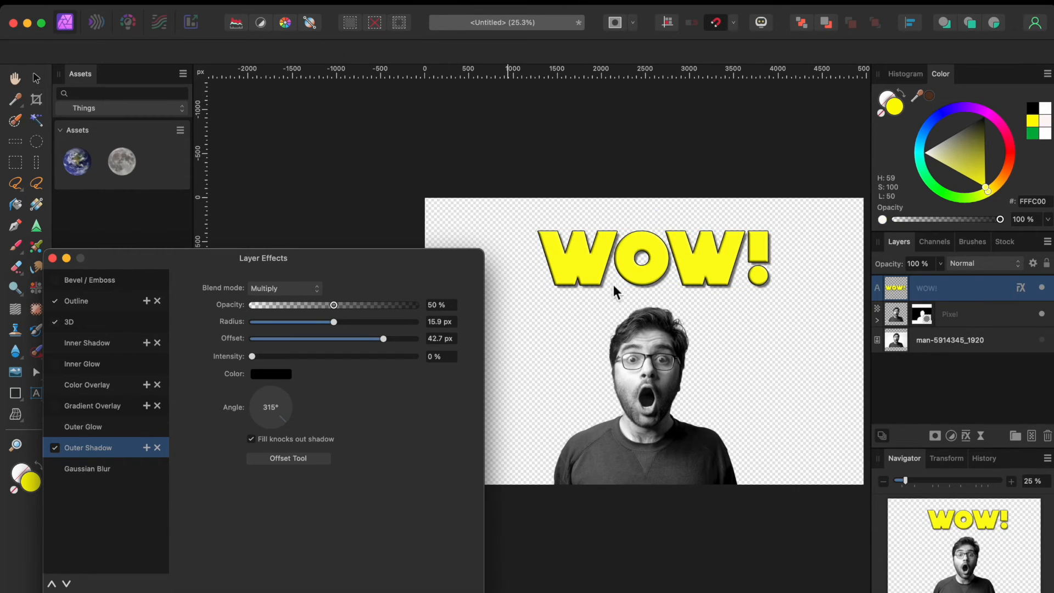
pyautogui.moveTo(663, 281); pyautogui.dragTo(663, 285)
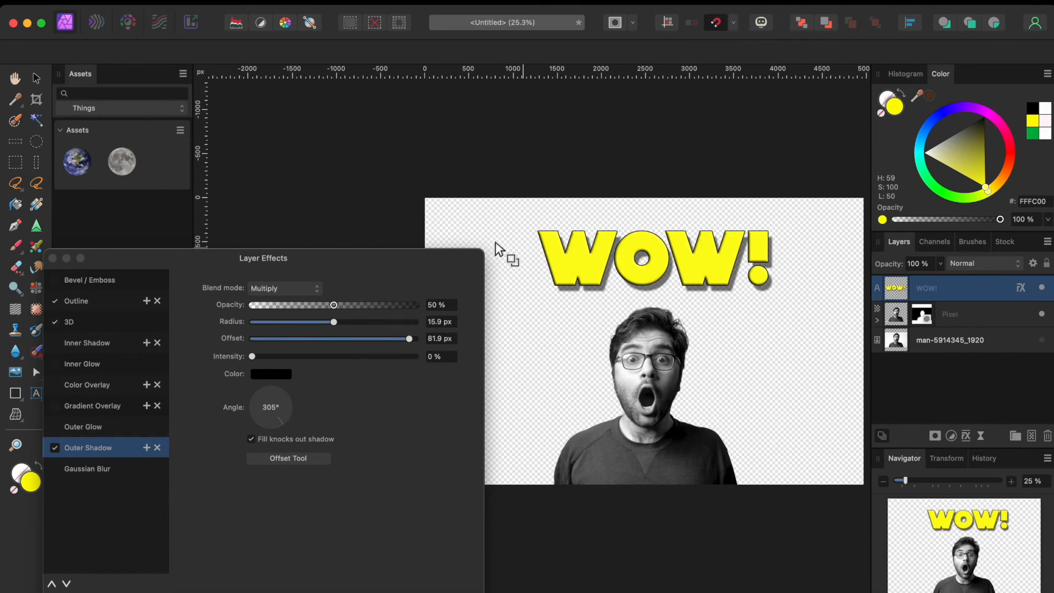
pyautogui.click(53, 259)
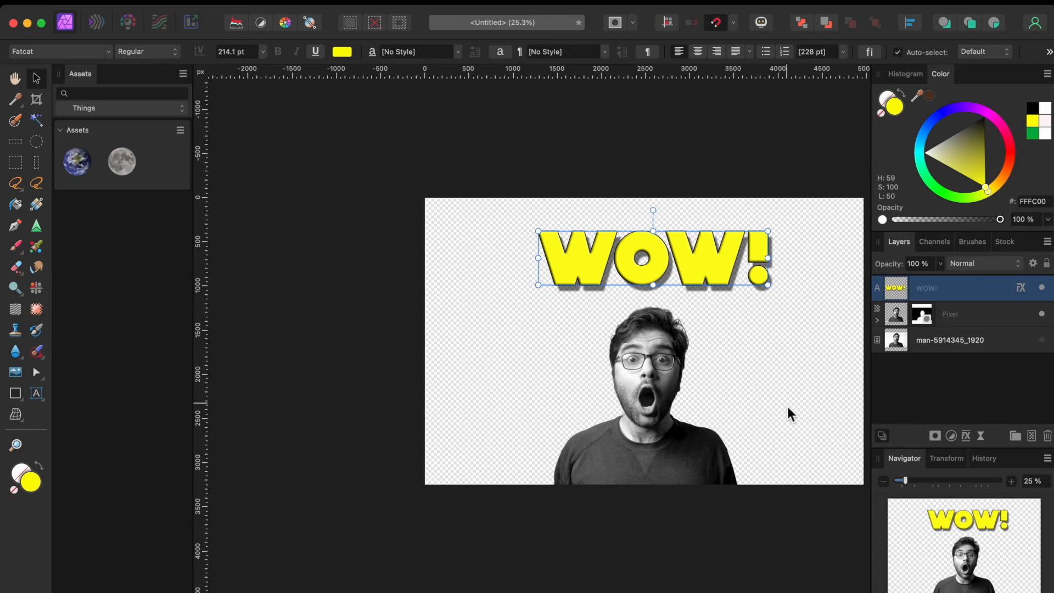
# Add a new pixel layer beneath all other layers and flood fill it with off-white FBFBFB.
pyautogui.click(1032, 436)
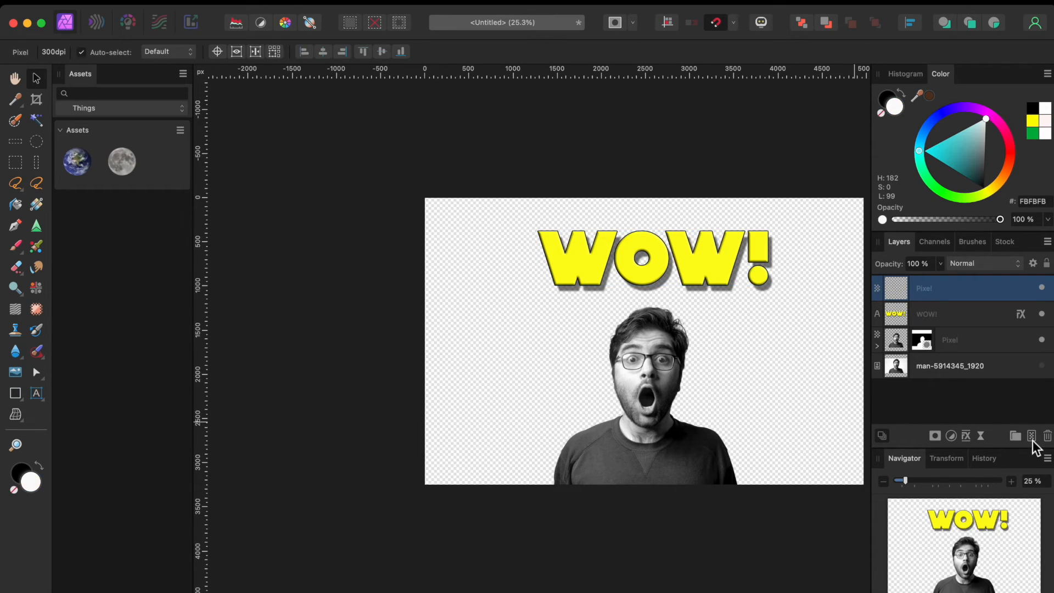
pyautogui.moveTo(957, 290); pyautogui.dragTo(950, 383)
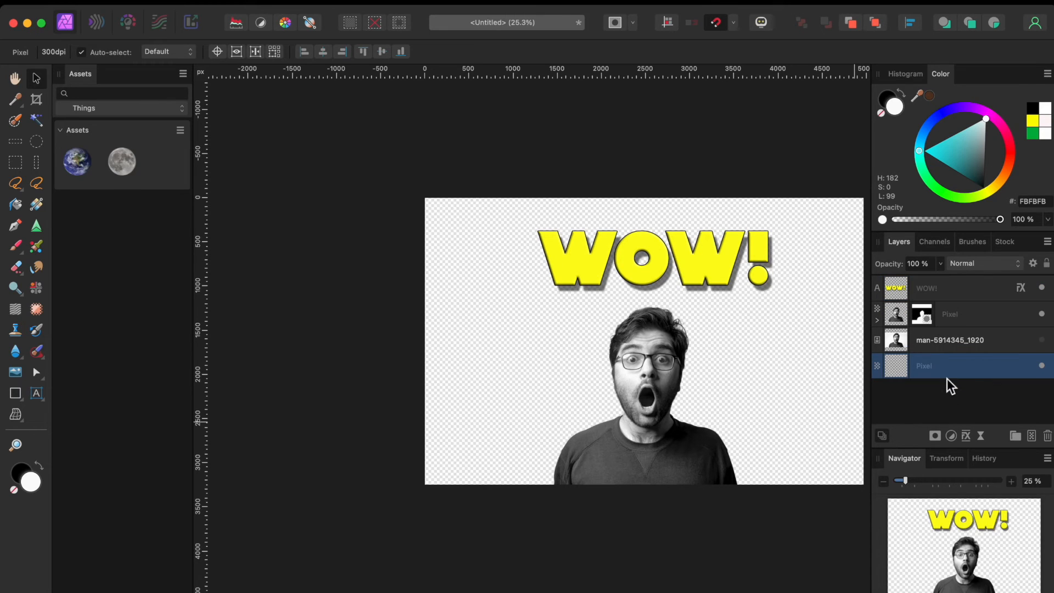
pyautogui.press('super+0')
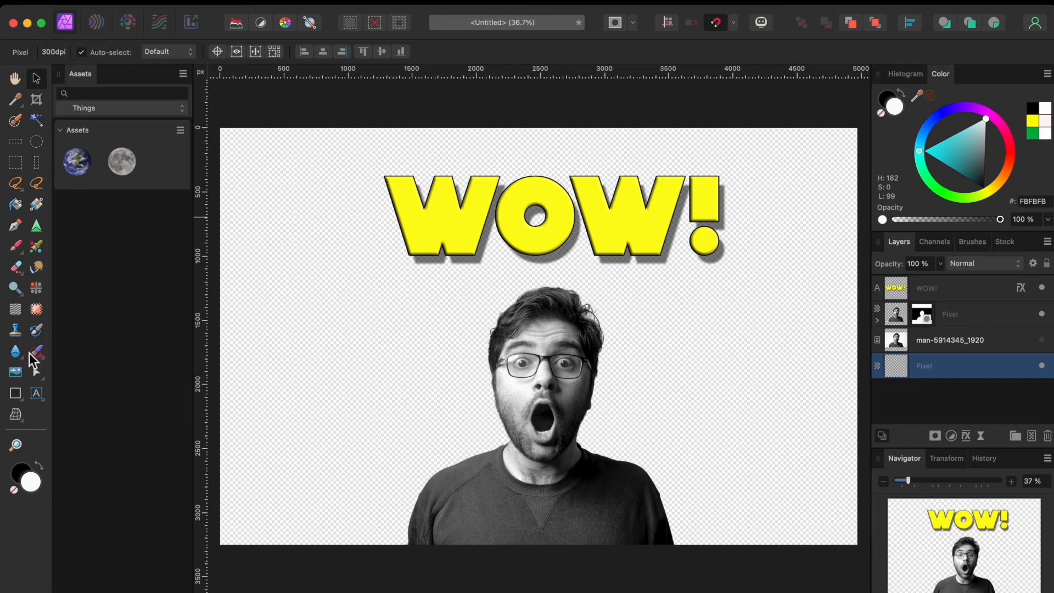
pyautogui.click(17, 205)
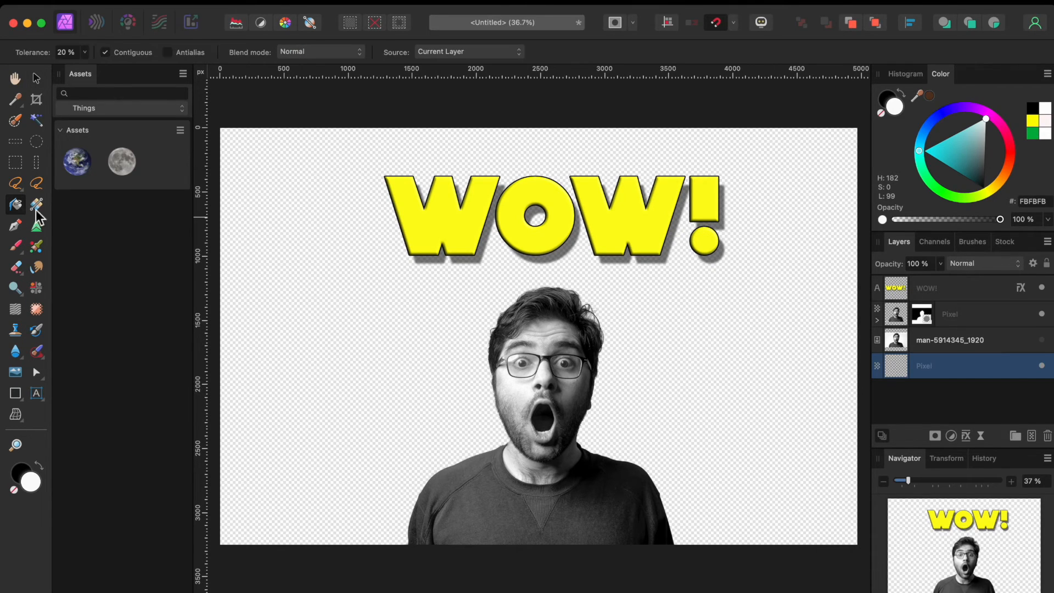
pyautogui.click(797, 333)
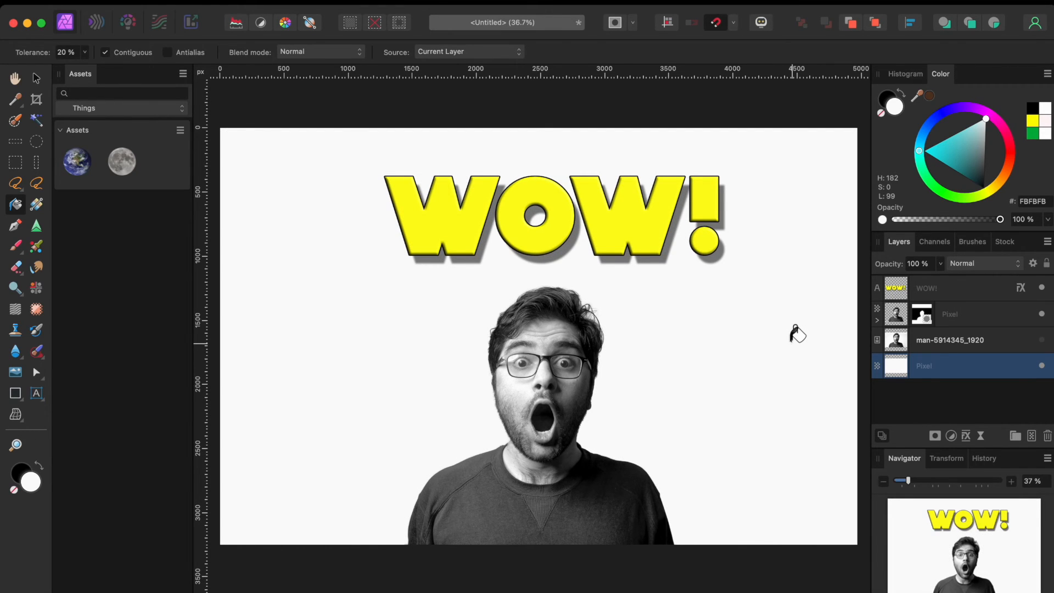
# Set the fill colour to green 009933 and flood fill the background layer with it.
pyautogui.click(1045, 203)
pyautogui.write('009933')
pyautogui.press('Return')
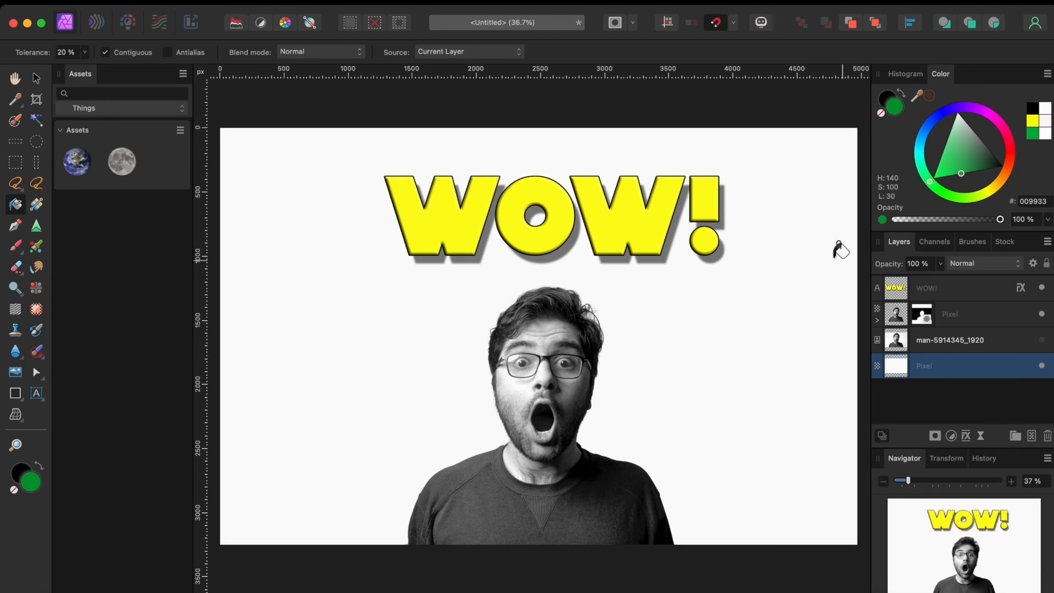
pyautogui.click(359, 284)
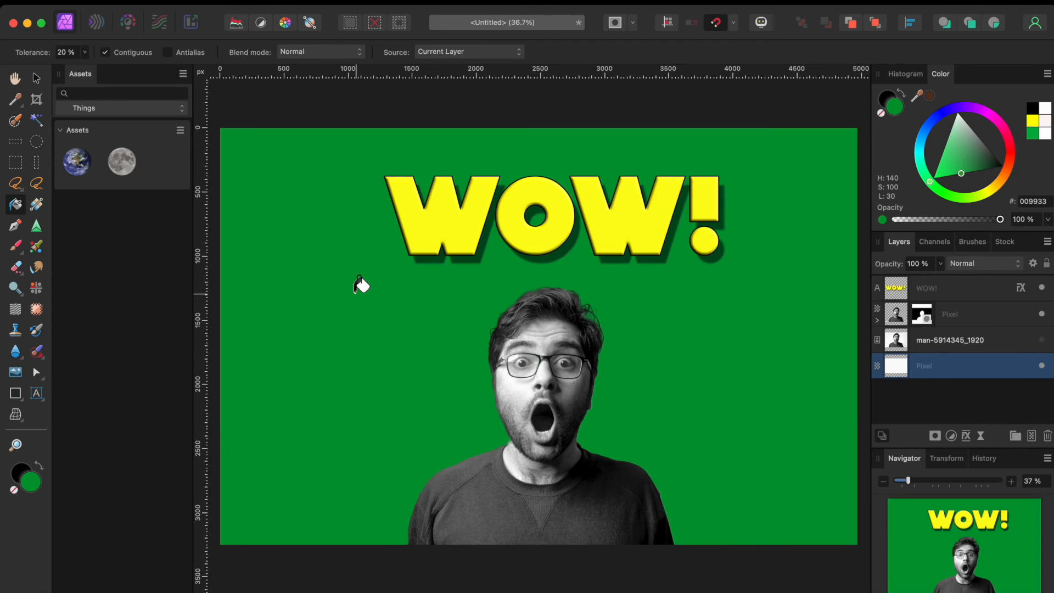